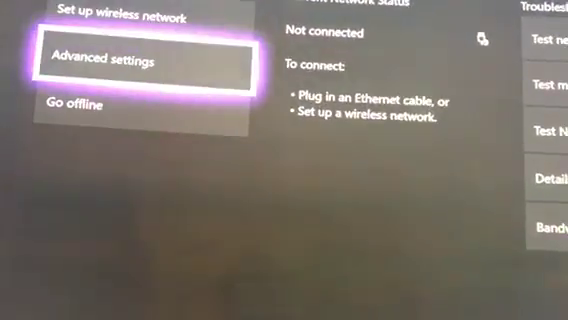
Skip the go-offline option and start setting up a wireless network from the advanced network options
{"action": "key", "text": "Down"}
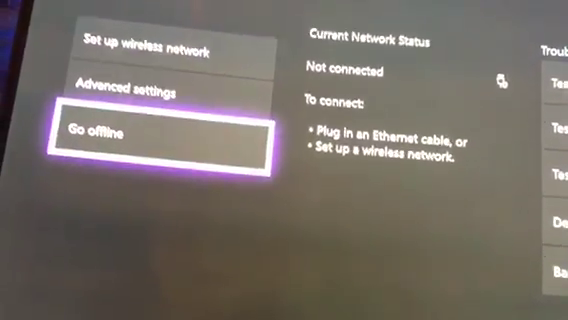
{"action": "key", "text": "Up"}
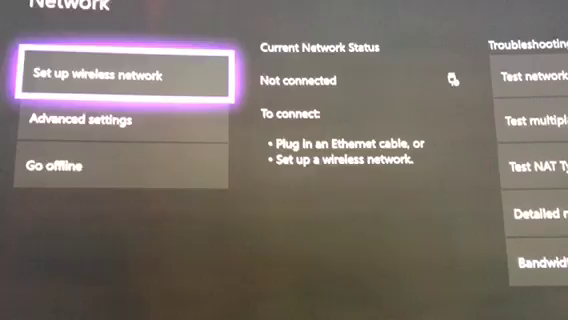
{"action": "key", "text": "Return"}
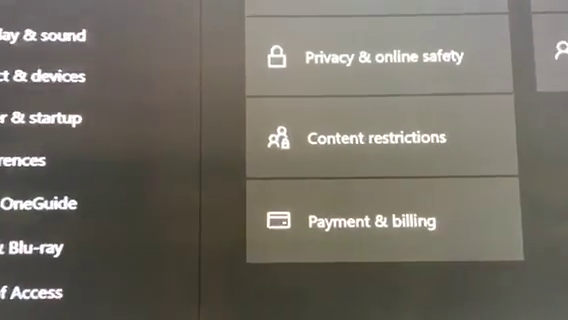
Move from Account down to the System settings with Time and Storage
{"action": "key", "text": "Down"}
{"action": "key", "text": "Down"}
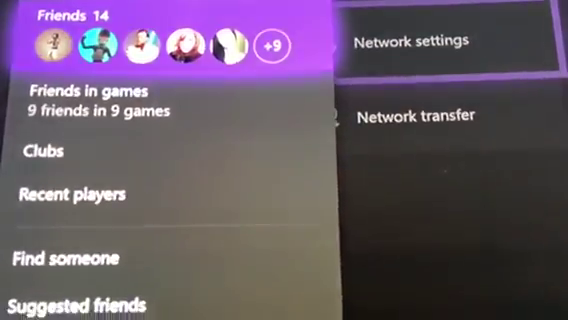
Move through the guide's tabs to the Home list of recent games and apps
{"action": "key", "text": "Left"}
{"action": "key", "text": "Right"}
{"action": "key", "text": "Left"}
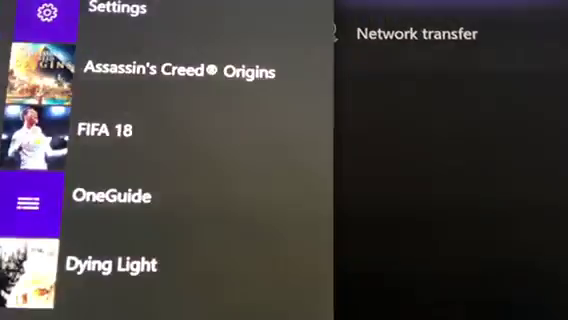